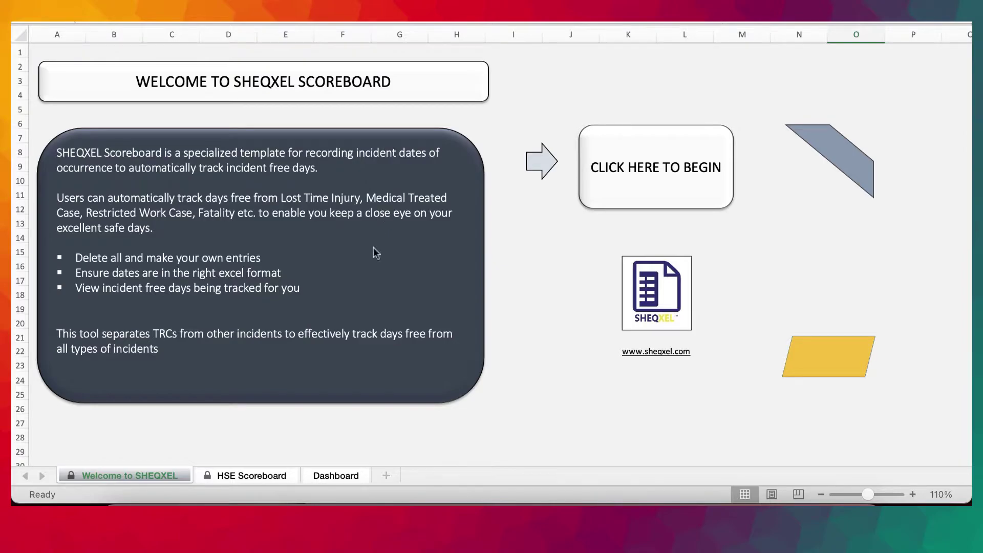
Step: Show the HSE Scoreboard sheet and highlight the event labels from FATALITY through TOTAL RECORDABLE CASE
{"action": "left_click", "coordinate": [252, 475]}
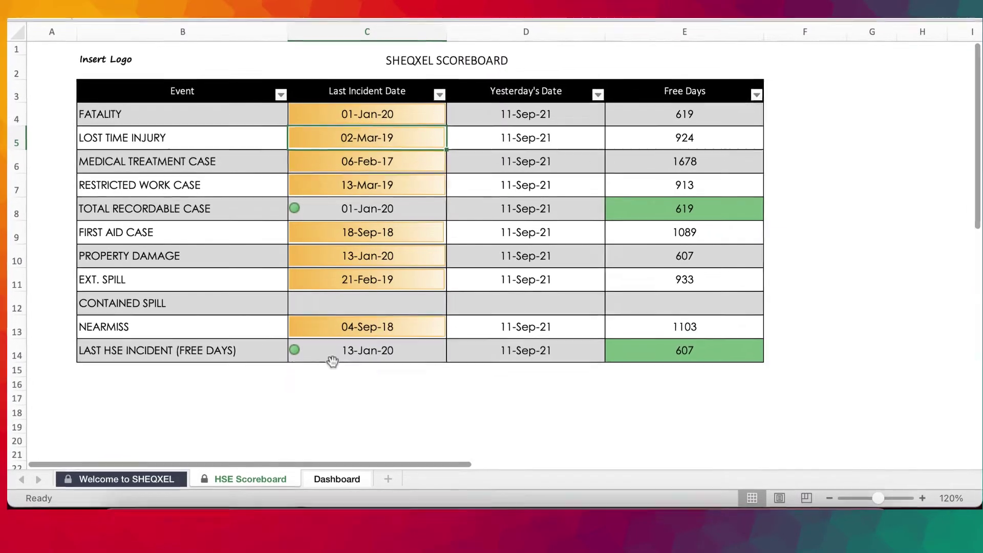
{"action": "left_click", "coordinate": [914, 495]}
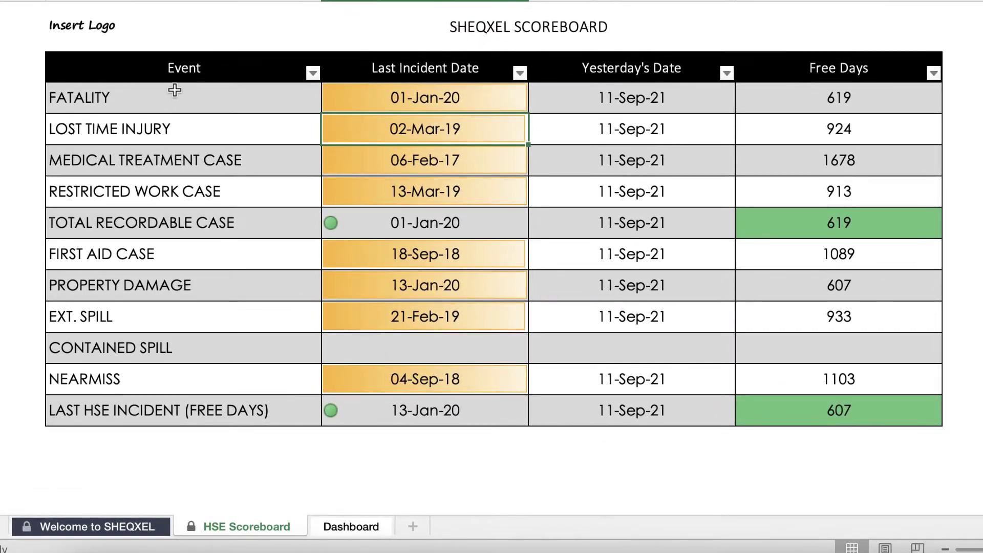
{"action": "mouse_move", "coordinate": [174, 93]}
{"action": "left_mouse_down"}
{"action": "mouse_move", "coordinate": [159, 241]}
{"action": "mouse_move", "coordinate": [163, 411]}
{"action": "left_mouse_up"}
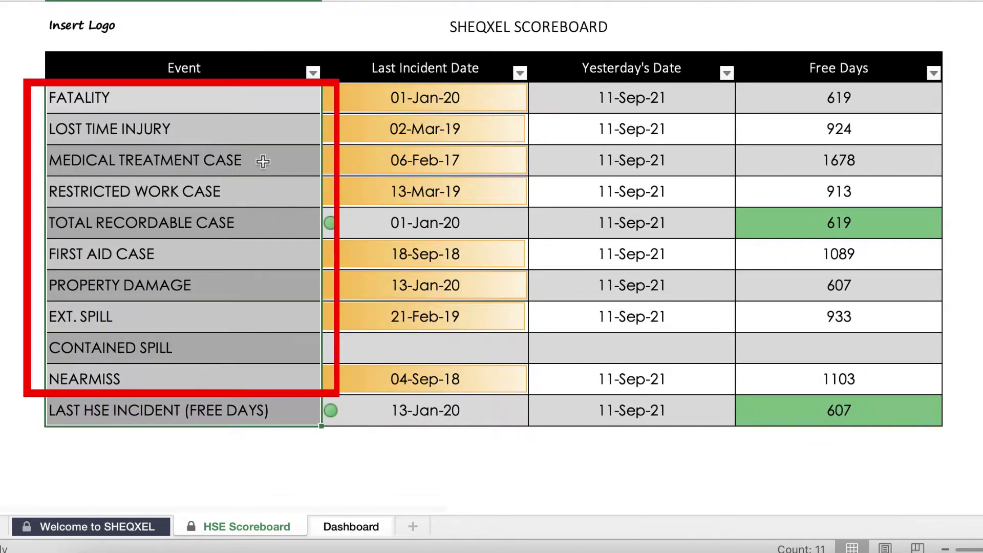
{"action": "left_click", "coordinate": [262, 161]}
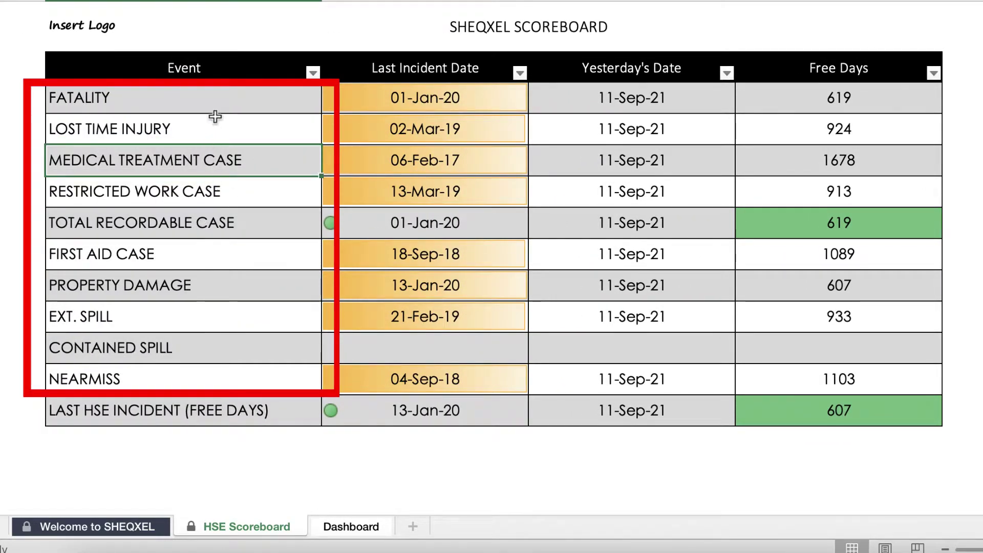
{"action": "left_click_drag", "start_coordinate": [220, 99], "coordinate": [220, 223]}
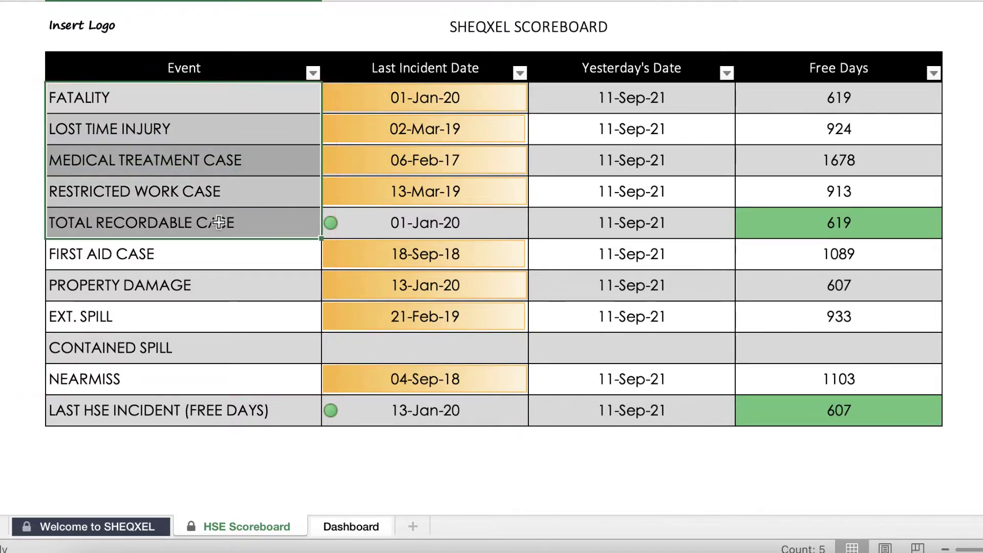
{"action": "left_click", "coordinate": [218, 222]}
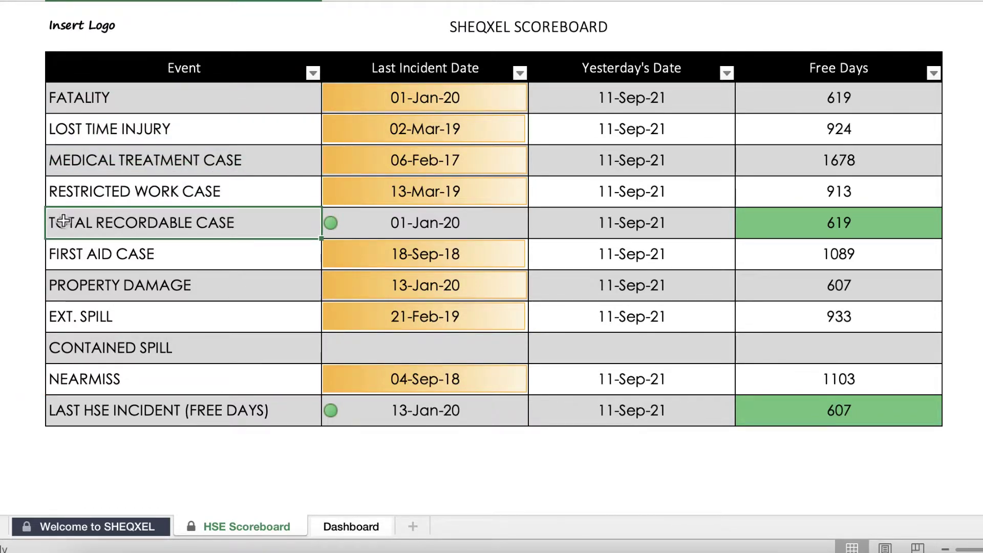
Step: Highlight the green-flagged TOTAL RECORDABLE CASE (619 days) and LAST HSE INCIDENT (607 days) summary rows
{"action": "left_click_drag", "start_coordinate": [76, 221], "coordinate": [917, 225]}
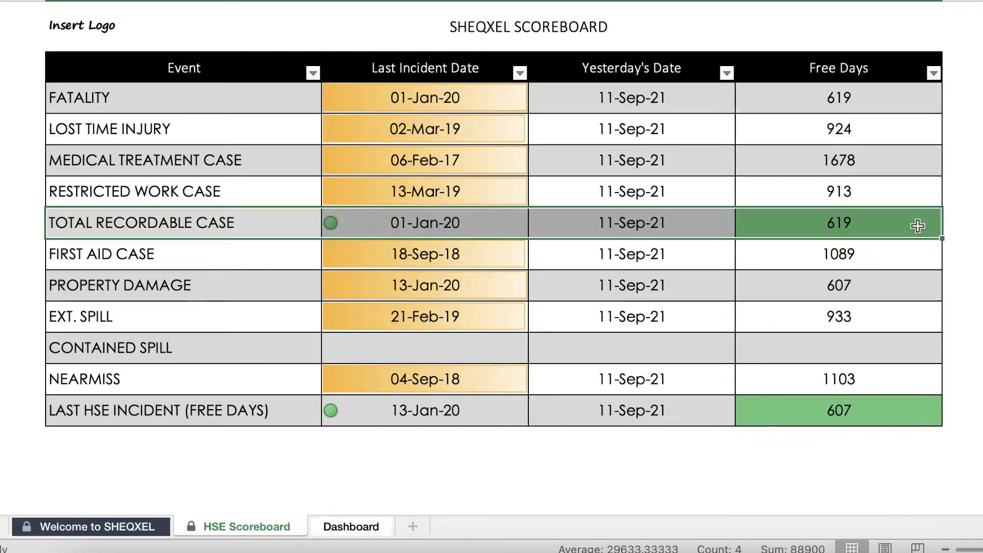
{"action": "left_click", "coordinate": [128, 219]}
{"action": "left_click_drag", "start_coordinate": [128, 219], "coordinate": [896, 230]}
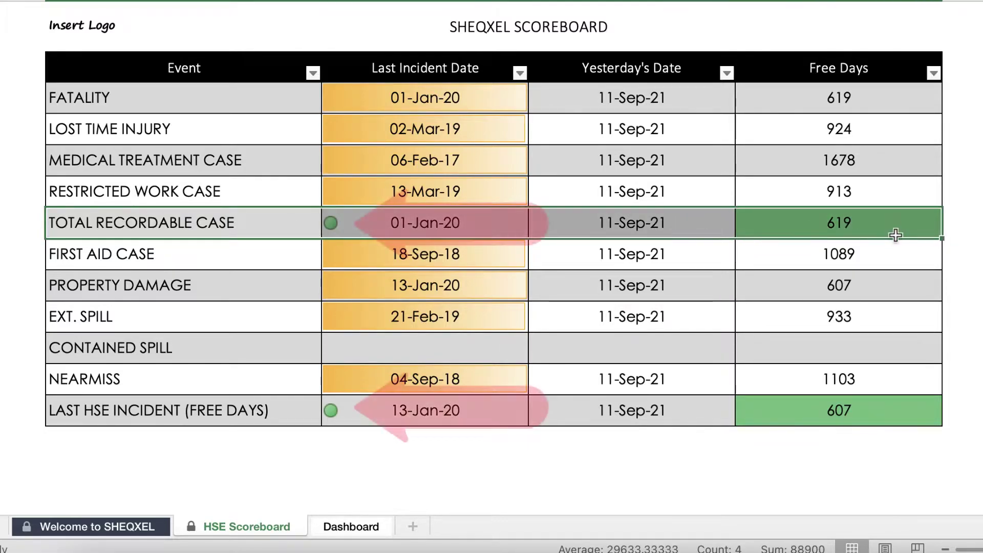
{"action": "left_click", "coordinate": [77, 409]}
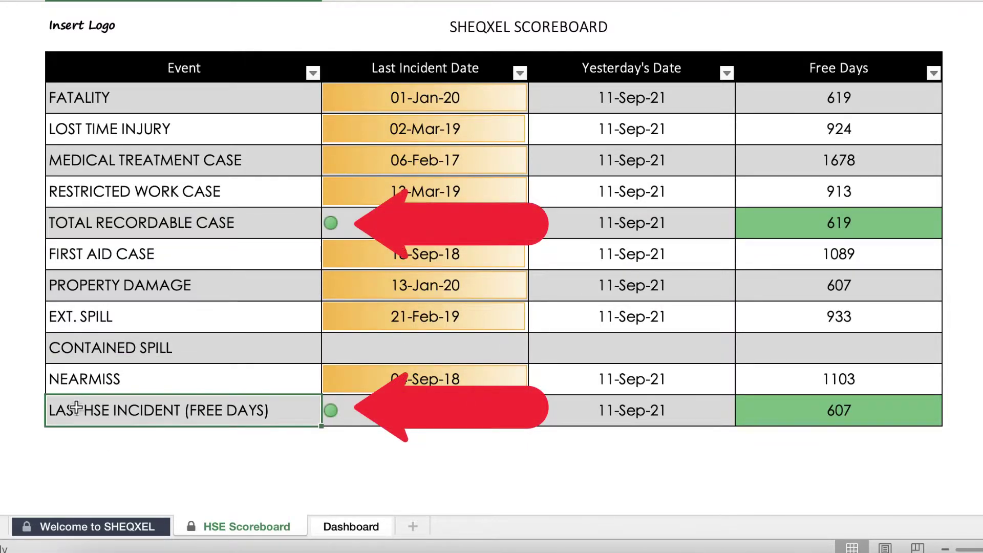
{"action": "left_click_drag", "start_coordinate": [107, 413], "coordinate": [925, 415]}
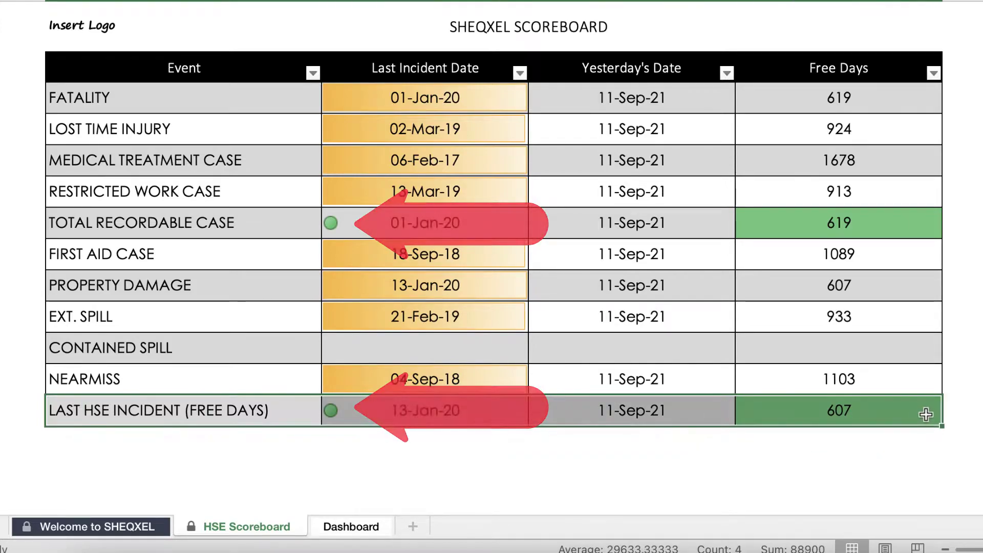
{"action": "left_click_drag", "start_coordinate": [65, 412], "coordinate": [846, 414]}
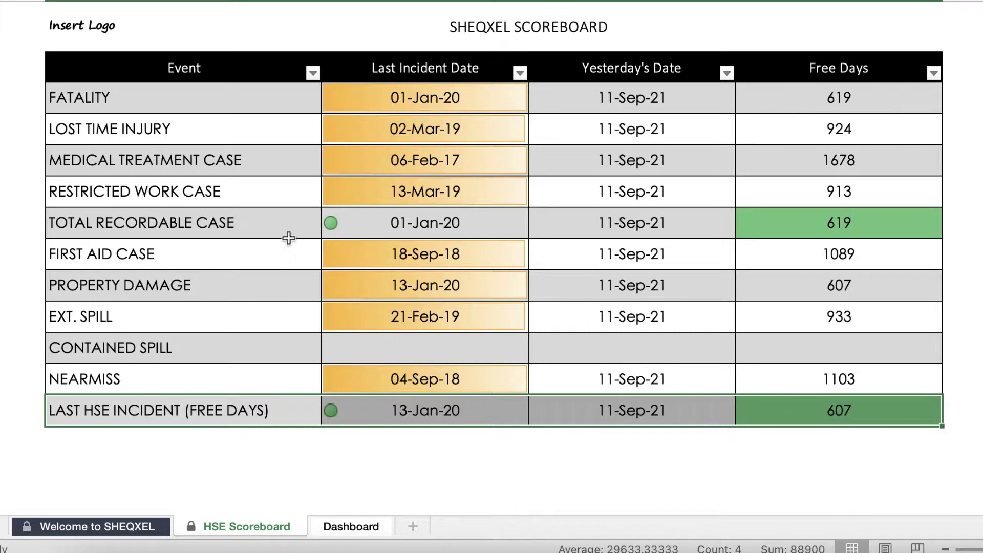
Step: Re-highlight all event labels, the FATALITY to RESTRICTED WORK CASE group and the TOTAL RECORDABLE CASE label
{"action": "left_click_drag", "start_coordinate": [146, 107], "coordinate": [138, 421]}
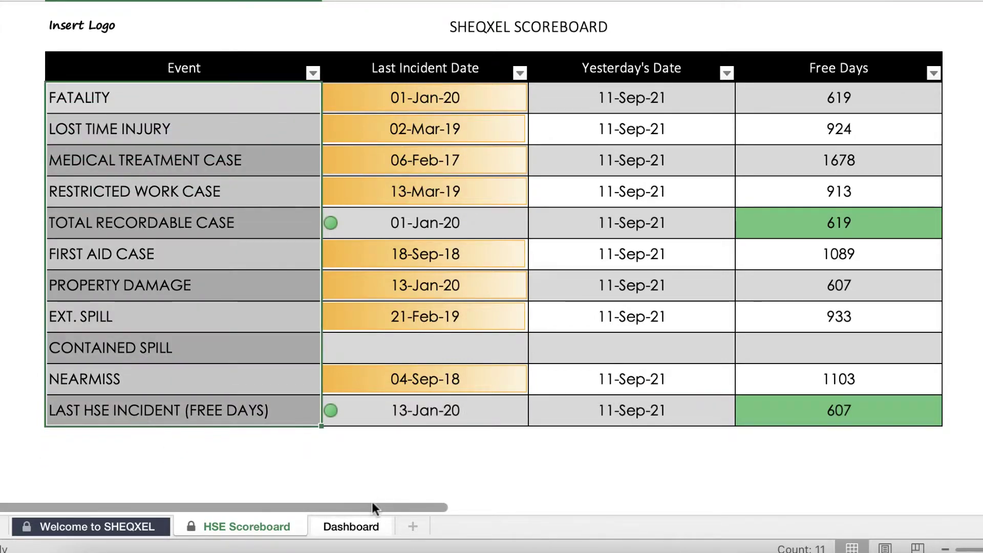
{"action": "left_click_drag", "start_coordinate": [123, 230], "coordinate": [823, 223]}
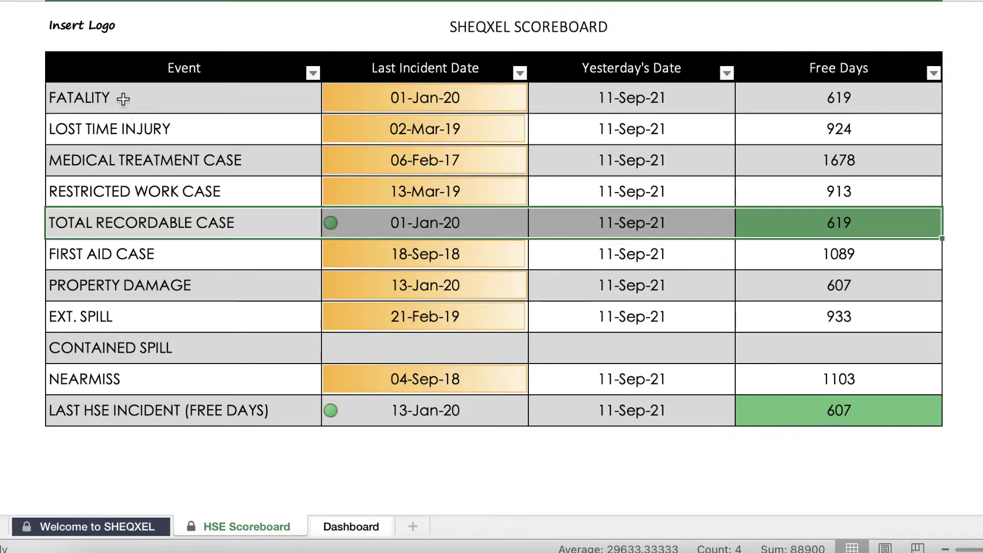
{"action": "left_click_drag", "start_coordinate": [140, 112], "coordinate": [137, 181]}
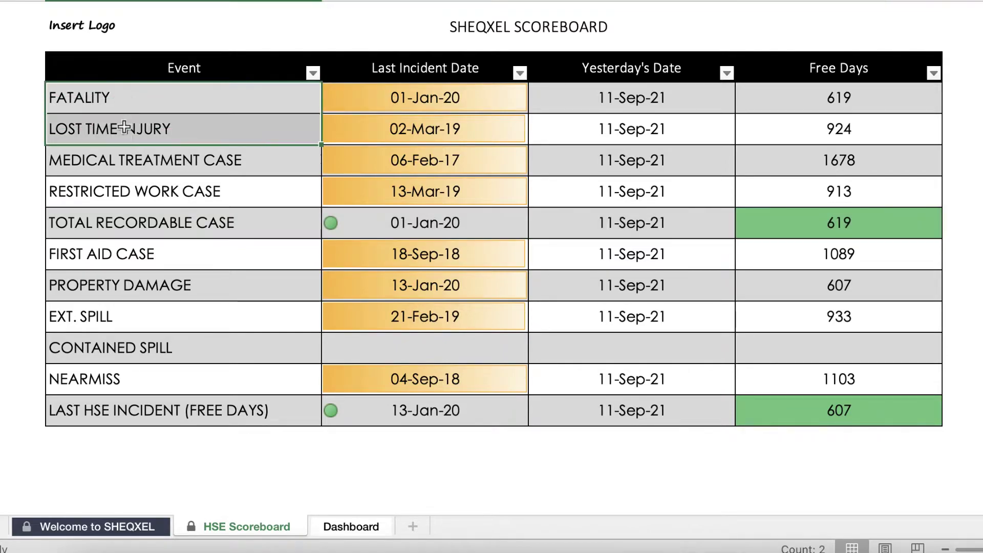
{"action": "left_click", "coordinate": [115, 227]}
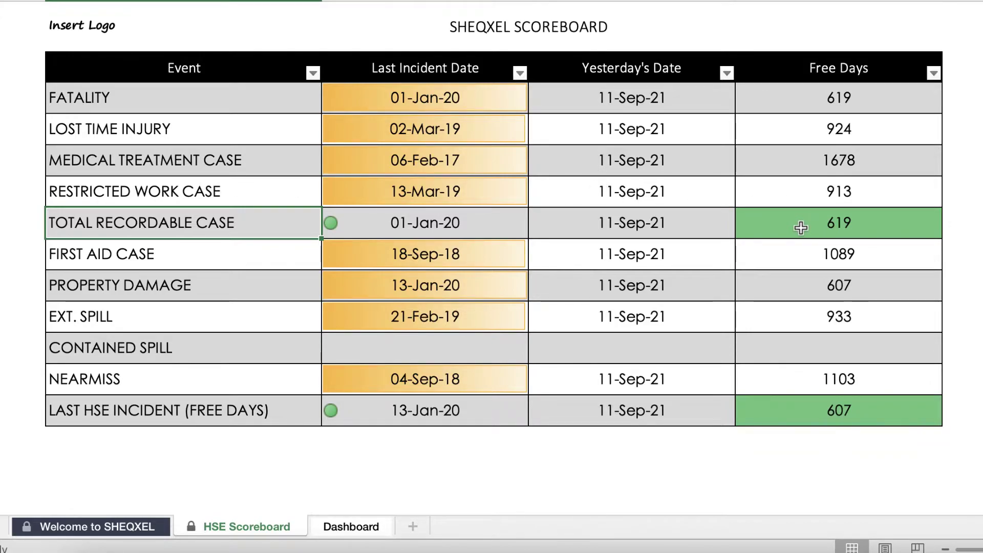
Step: Enter 9/9 as the FATALITY last incident date and check its free days drop to 2
{"action": "left_click", "coordinate": [629, 98]}
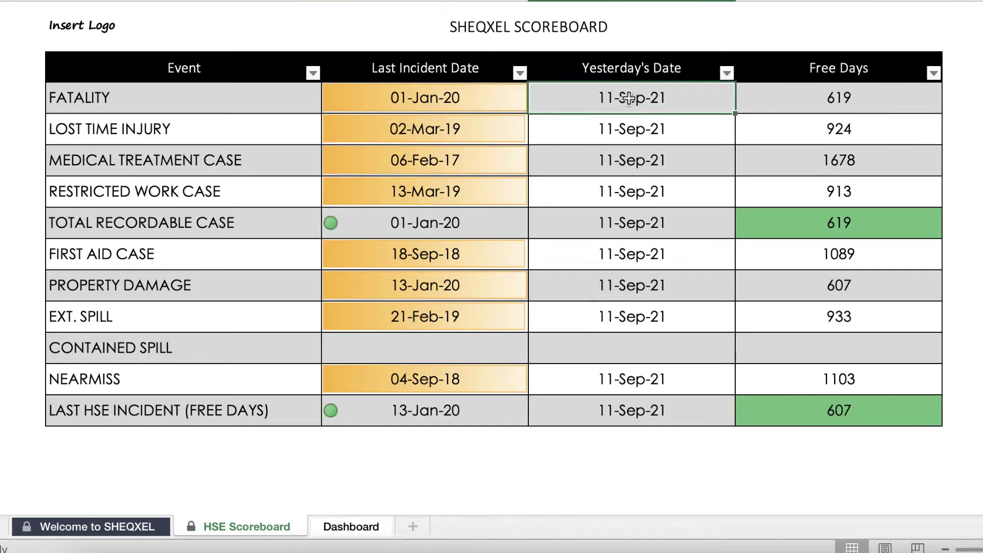
{"action": "left_click", "coordinate": [462, 102]}
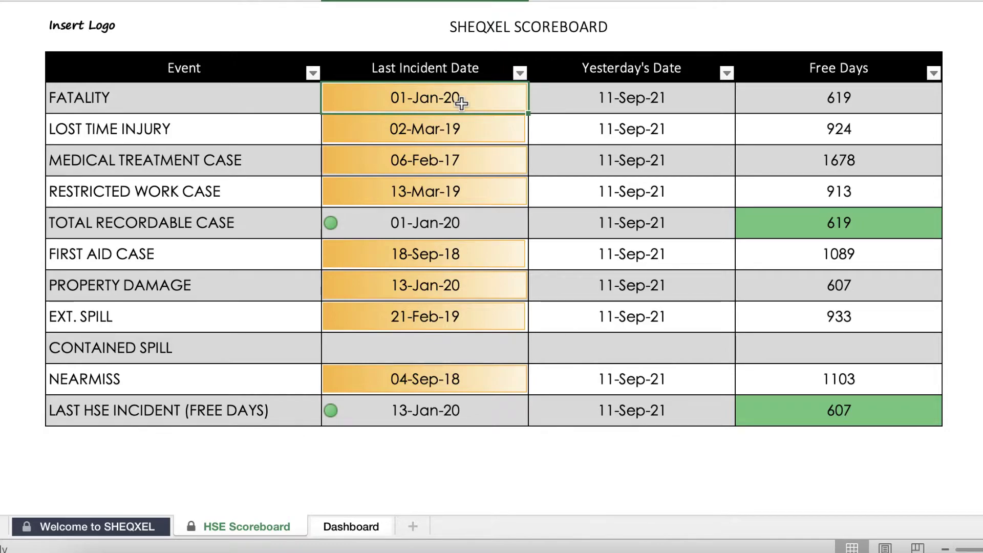
{"action": "type", "text": "9/"}
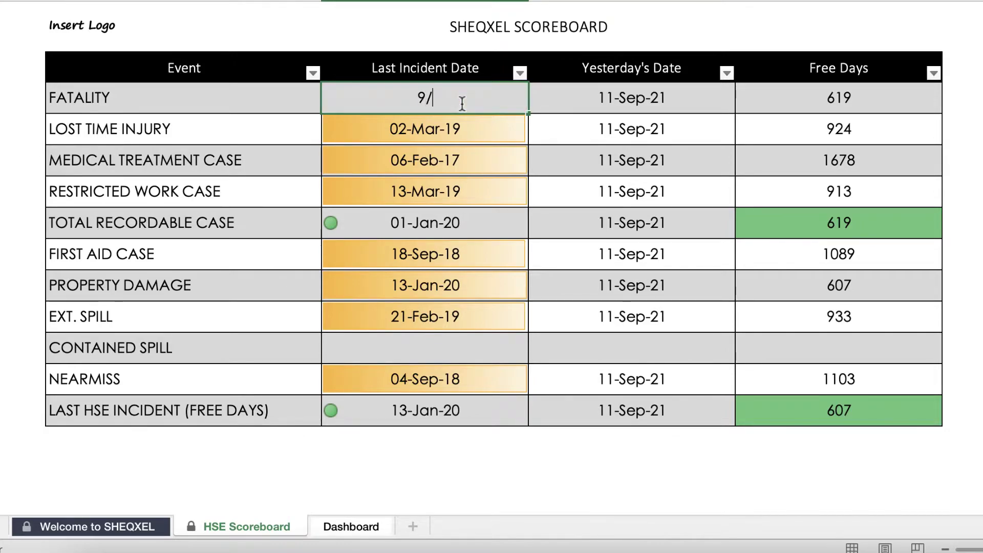
{"action": "type", "text": "9"}
{"action": "key", "text": "Return"}
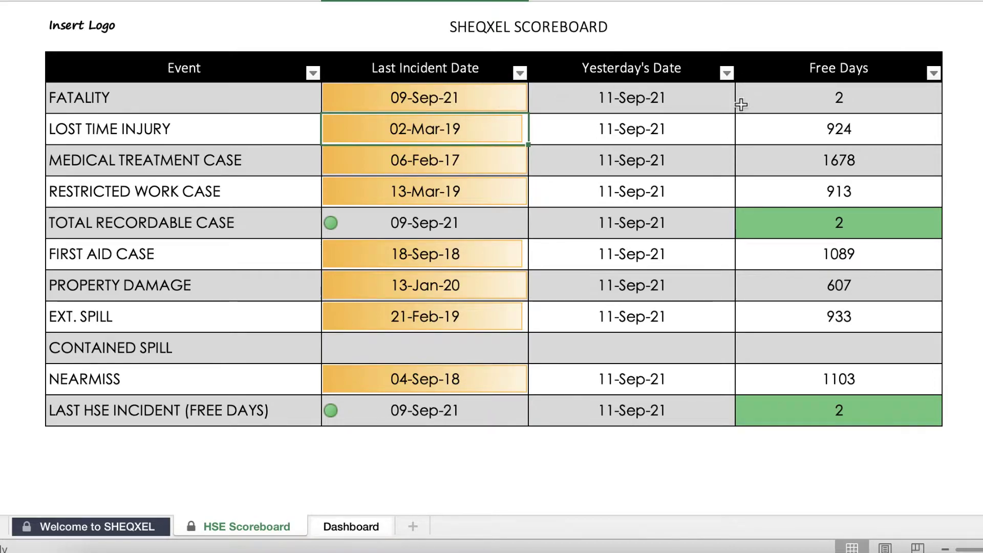
{"action": "left_click", "coordinate": [826, 98]}
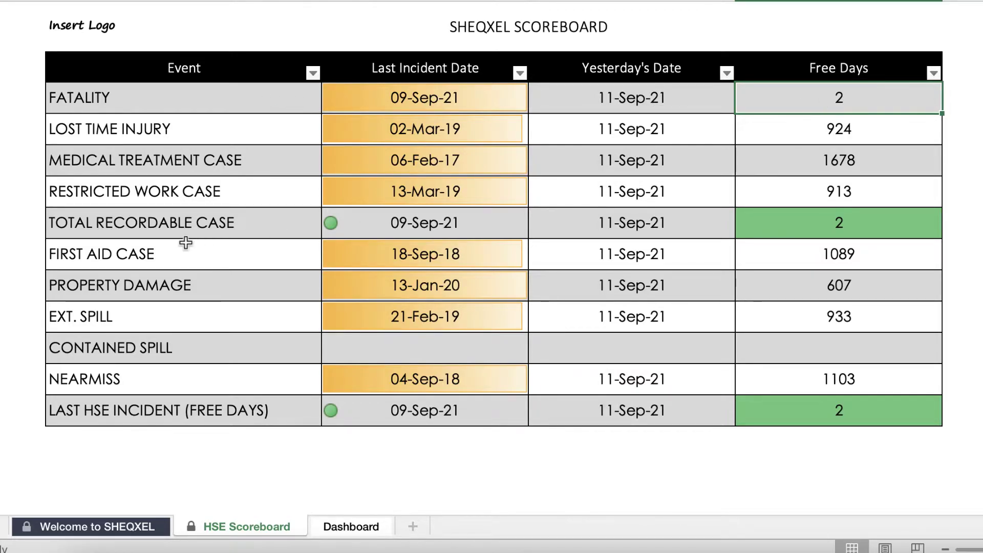
{"action": "left_click", "coordinate": [115, 106]}
{"action": "left_click_drag", "start_coordinate": [115, 129], "coordinate": [118, 184]}
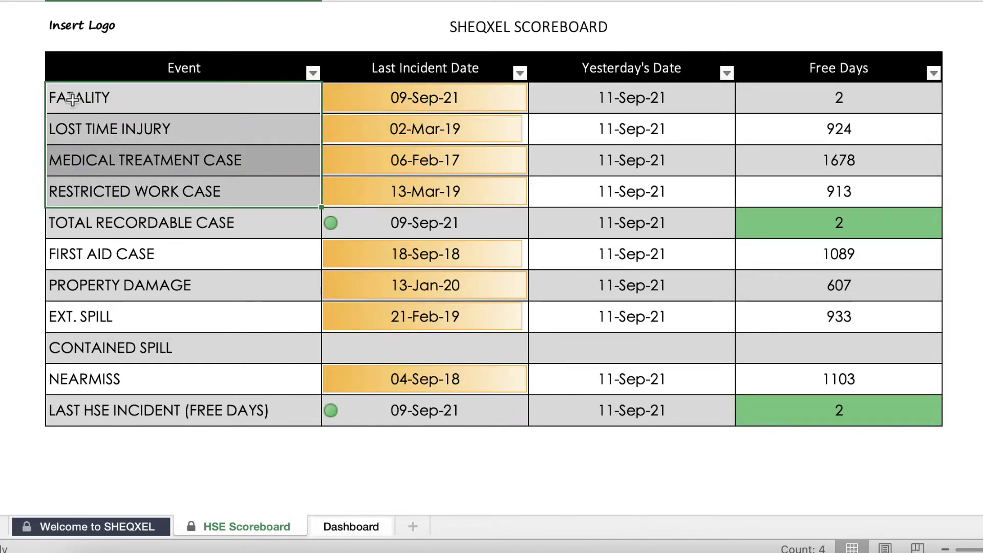
{"action": "scroll", "coordinate": [153, 246], "scroll_direction": "up", "scroll_amount": 3}
{"action": "scroll", "coordinate": [177, 257], "scroll_direction": "down", "scroll_amount": 2}
{"action": "scroll", "coordinate": [182, 261], "scroll_direction": "down", "scroll_amount": 1}
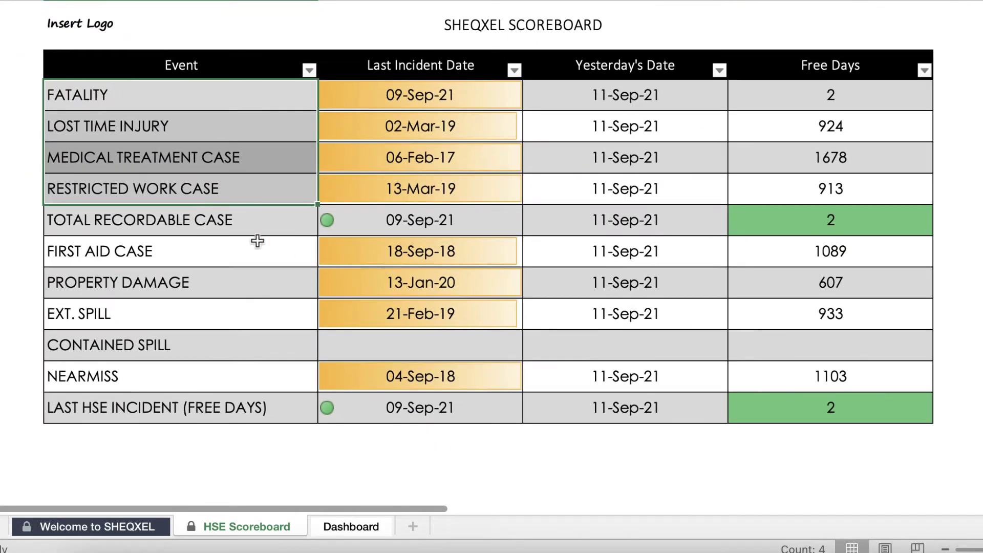
{"action": "left_click", "coordinate": [871, 223]}
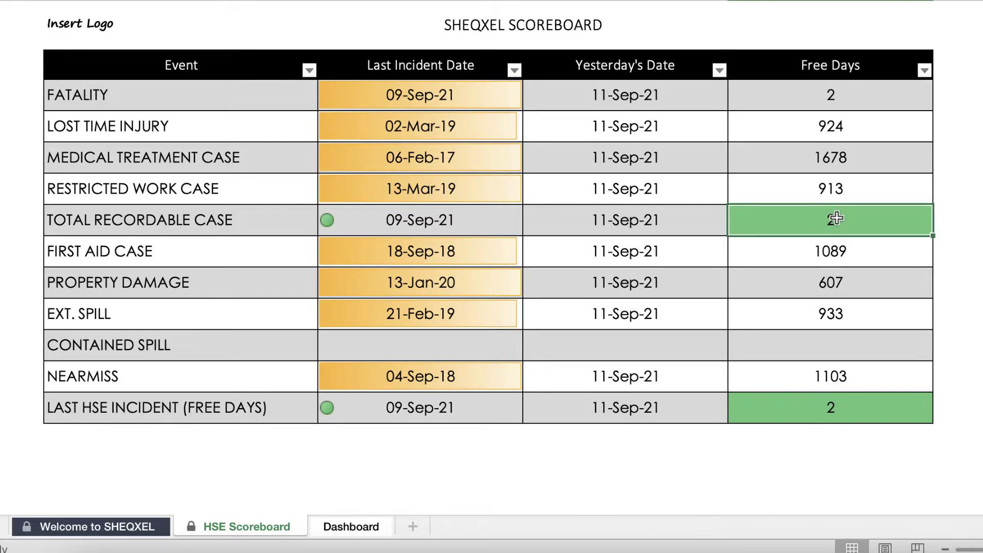
{"action": "left_click", "coordinate": [844, 103]}
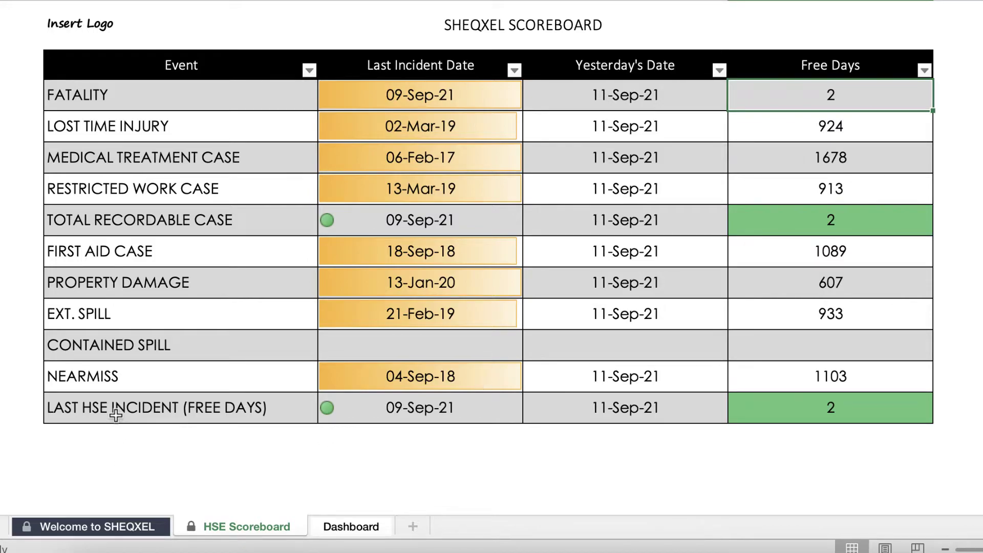
{"action": "left_click", "coordinate": [100, 407]}
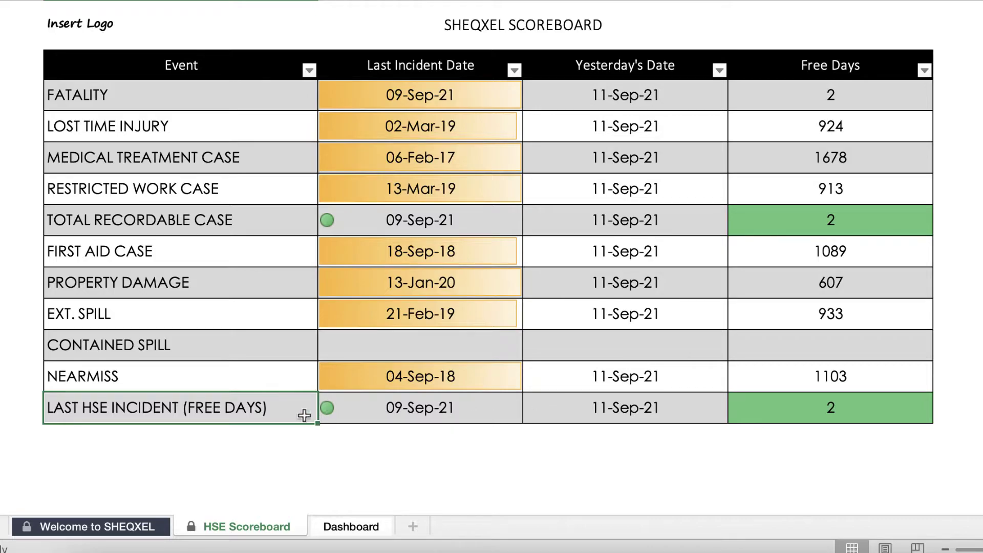
Step: Enter 09-Sep-21 as the CONTAINED SPILL last incident date after checking the overall free days
{"action": "left_click", "coordinate": [832, 414]}
{"action": "type", "text": "01-Jan-20"}
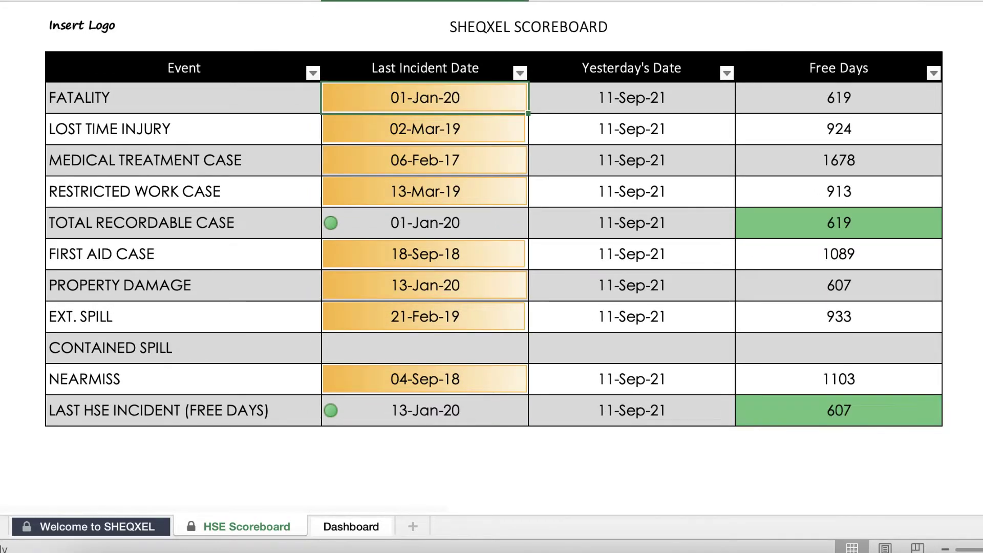
{"action": "left_click", "coordinate": [424, 351]}
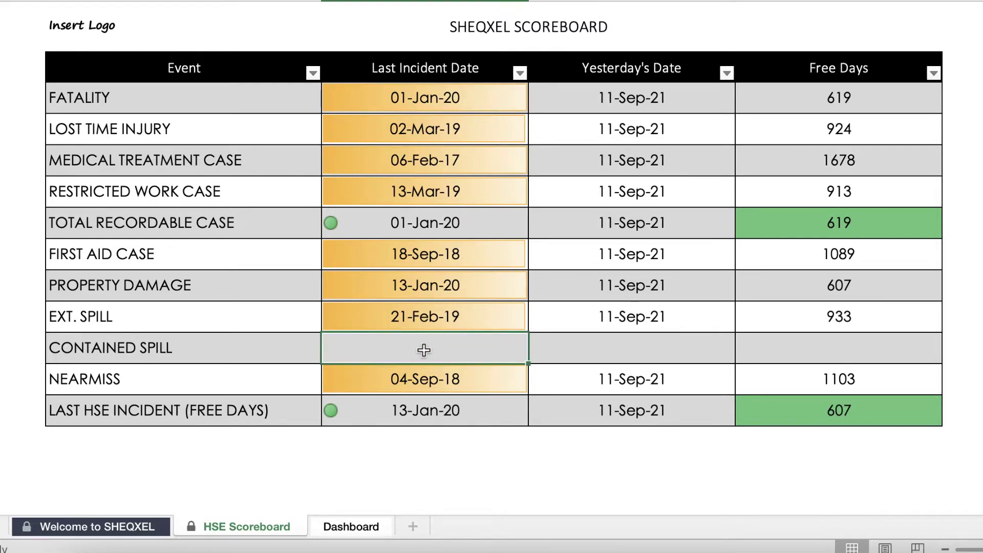
{"action": "type", "text": "19/9/21"}
{"action": "key", "text": "Return"}
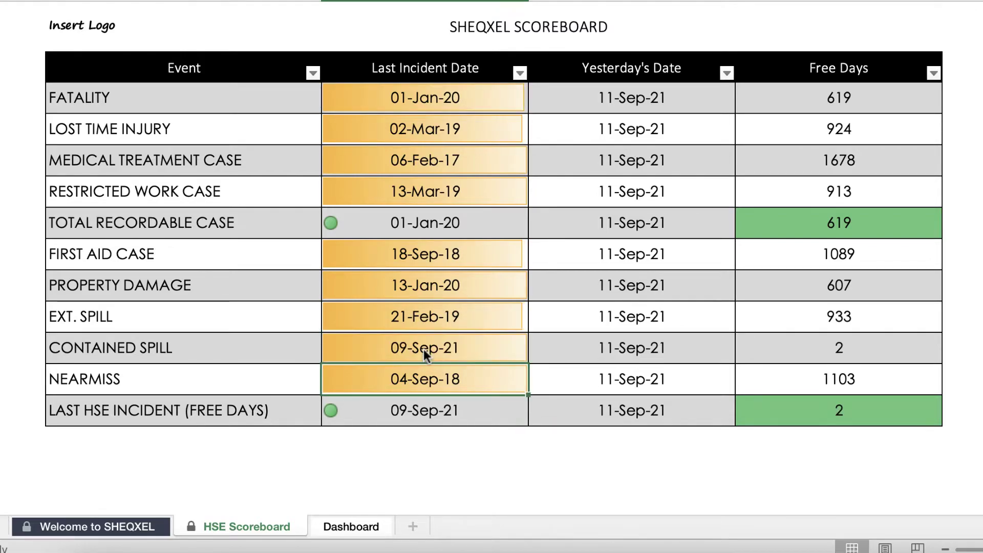
{"action": "left_click_drag", "start_coordinate": [220, 125], "coordinate": [215, 184]}
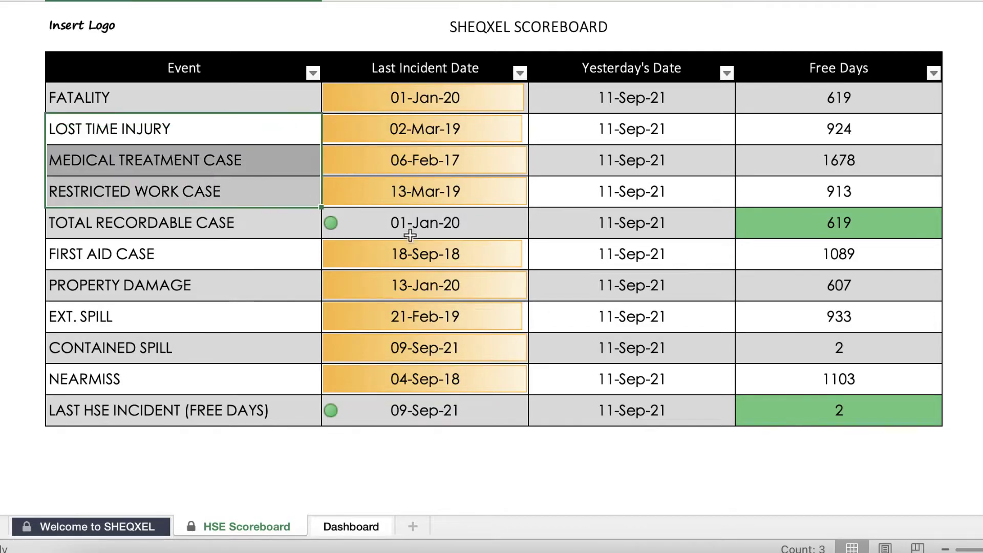
Step: Review the TOTAL RECORDABLE CASE and LAST HSE INCIDENT free days, then show the Dashboard chart
{"action": "left_click", "coordinate": [838, 231]}
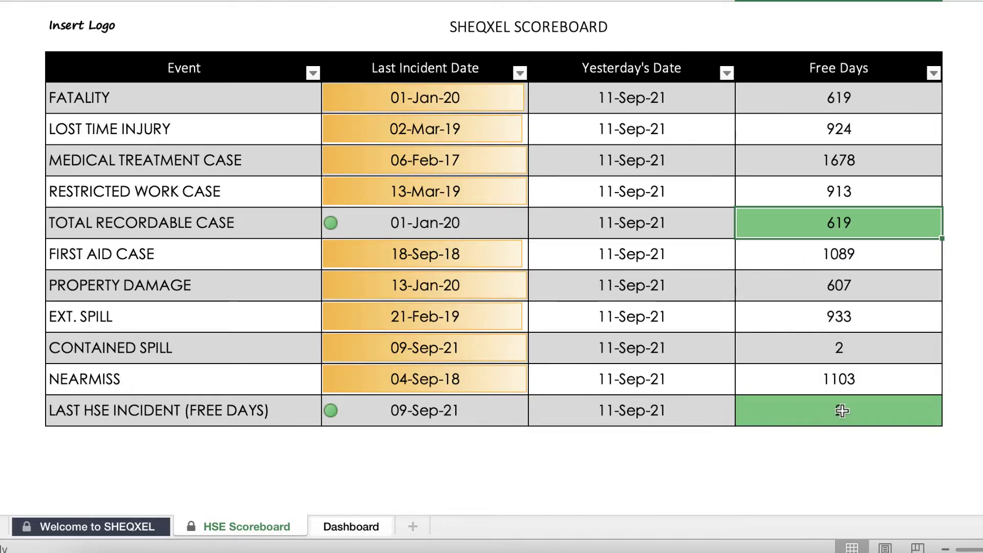
{"action": "left_click", "coordinate": [814, 403]}
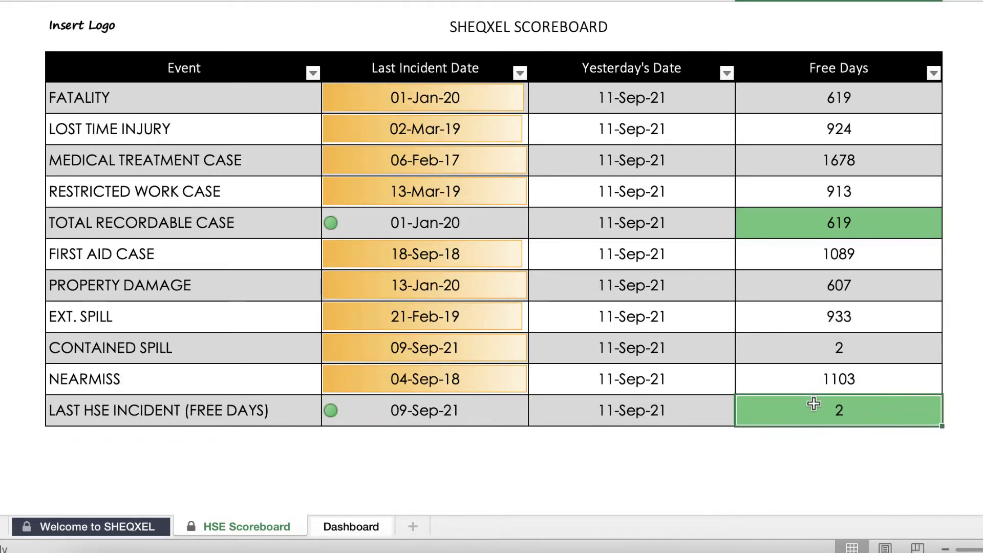
{"action": "scroll", "coordinate": [814, 384], "scroll_direction": "right", "scroll_amount": 1}
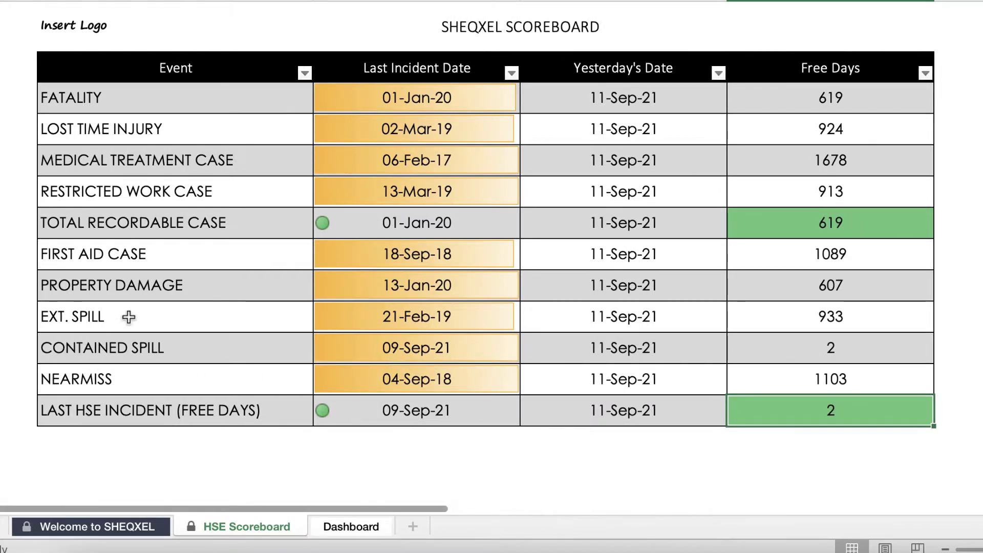
{"action": "left_click", "coordinate": [133, 349]}
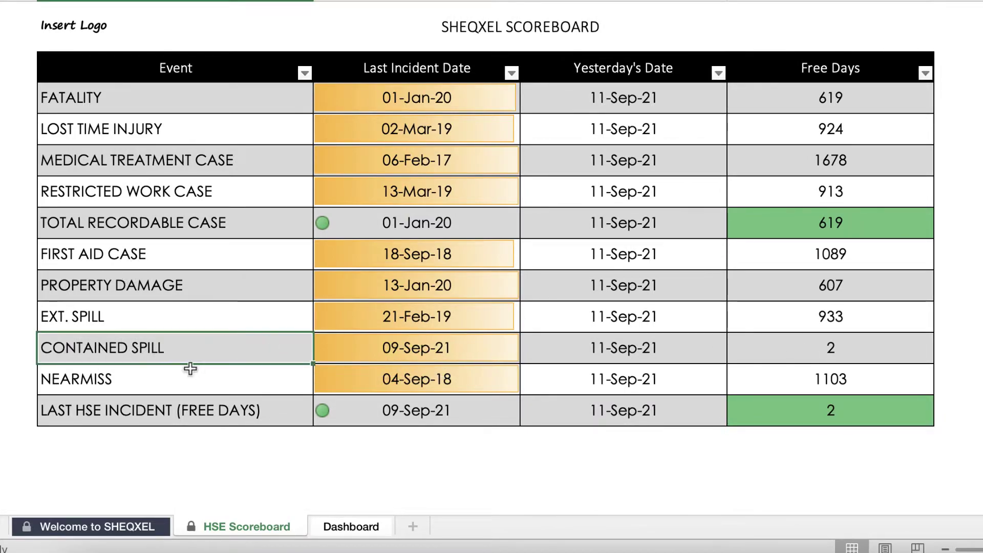
{"action": "scroll", "coordinate": [542, 265], "scroll_direction": "left", "scroll_amount": 1}
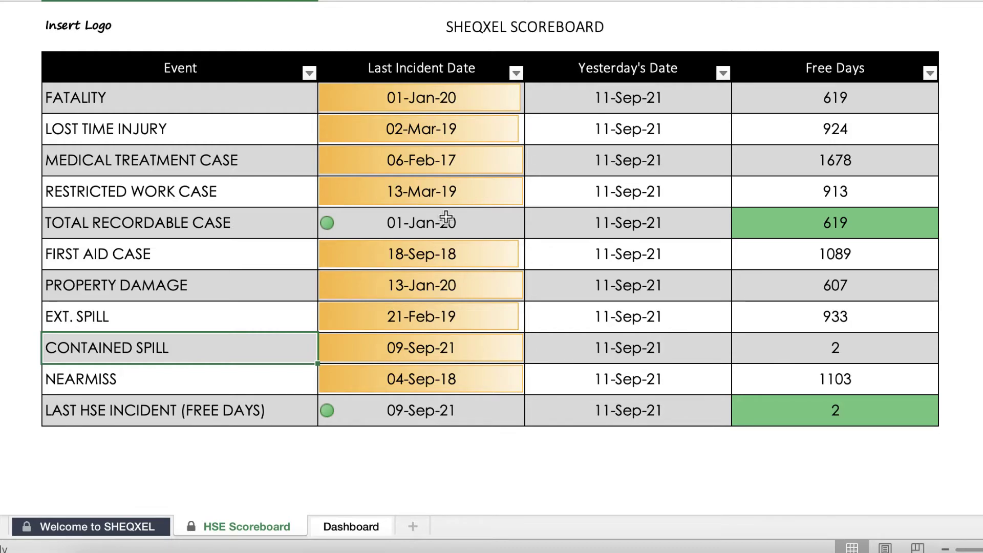
{"action": "left_click", "coordinate": [348, 526]}
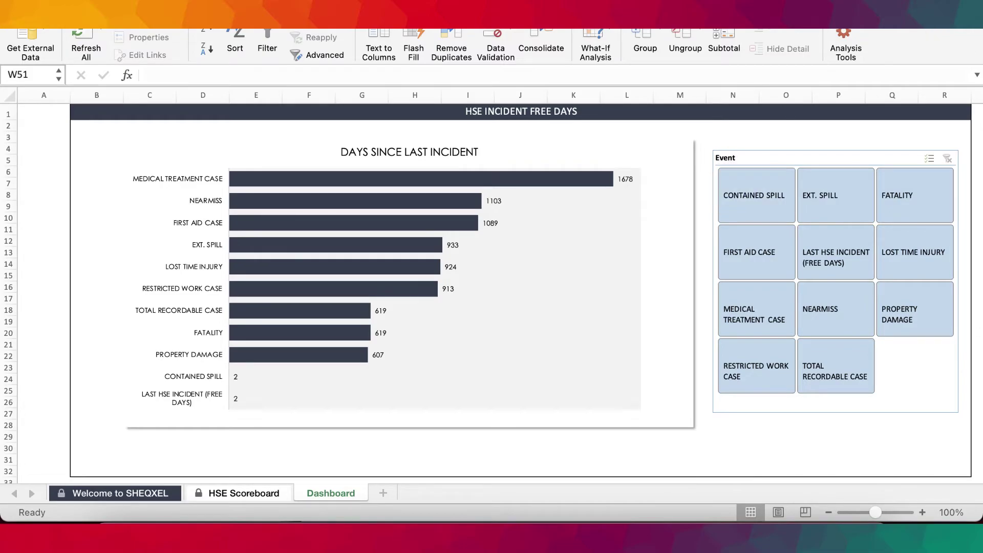
Step: Enlarge the sheet area and return to the HSE Scoreboard sheet
{"action": "key", "text": "ctrl+super+f"}
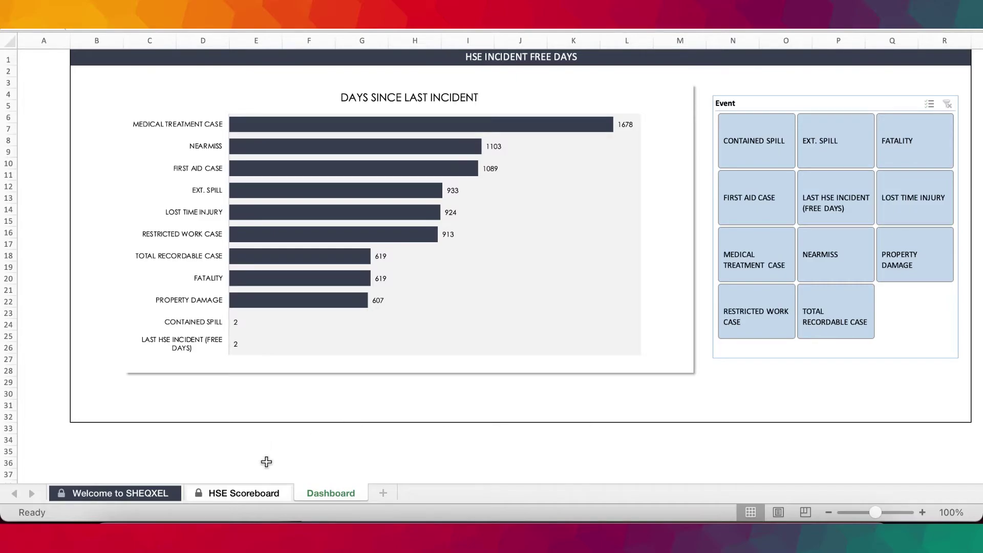
{"action": "left_click", "coordinate": [254, 500]}
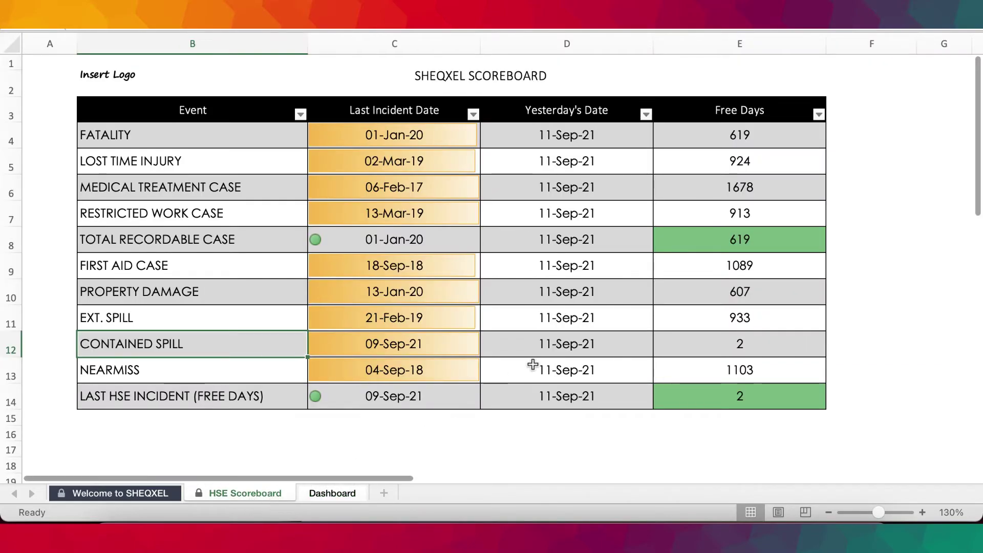
{"action": "left_click", "coordinate": [549, 116]}
{"action": "left_click", "coordinate": [566, 136]}
{"action": "left_click_drag", "start_coordinate": [566, 135], "coordinate": [589, 397]}
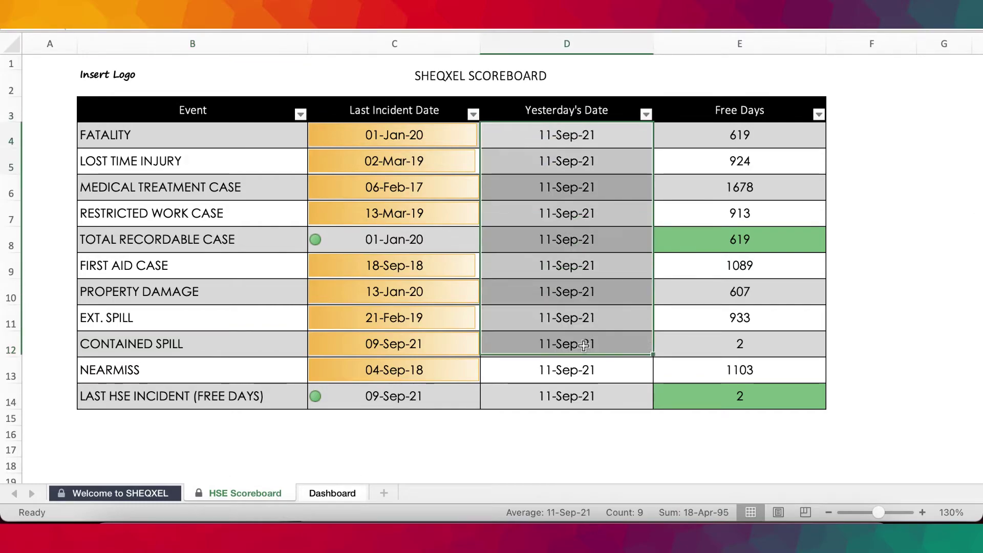
{"action": "left_click", "coordinate": [555, 138]}
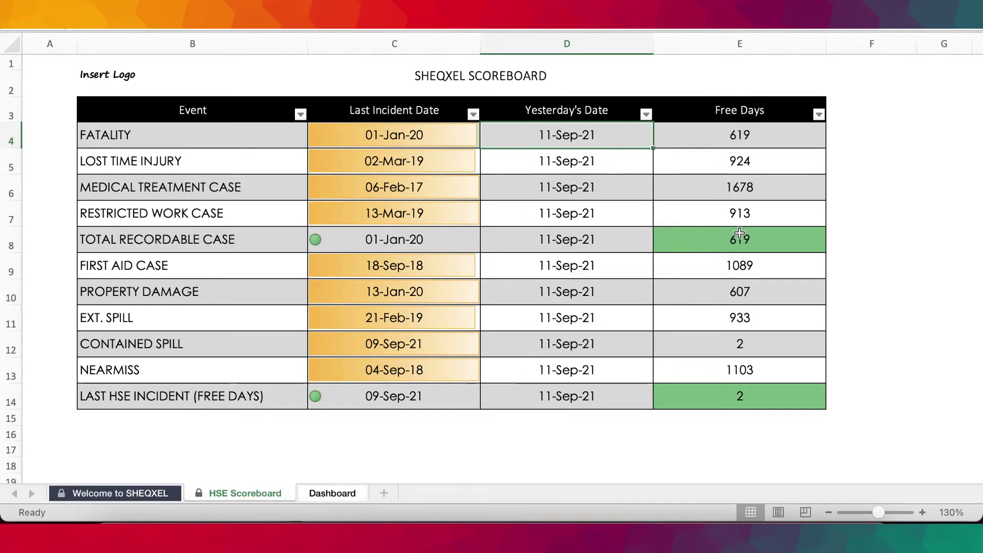
{"action": "left_click_drag", "start_coordinate": [731, 134], "coordinate": [757, 397]}
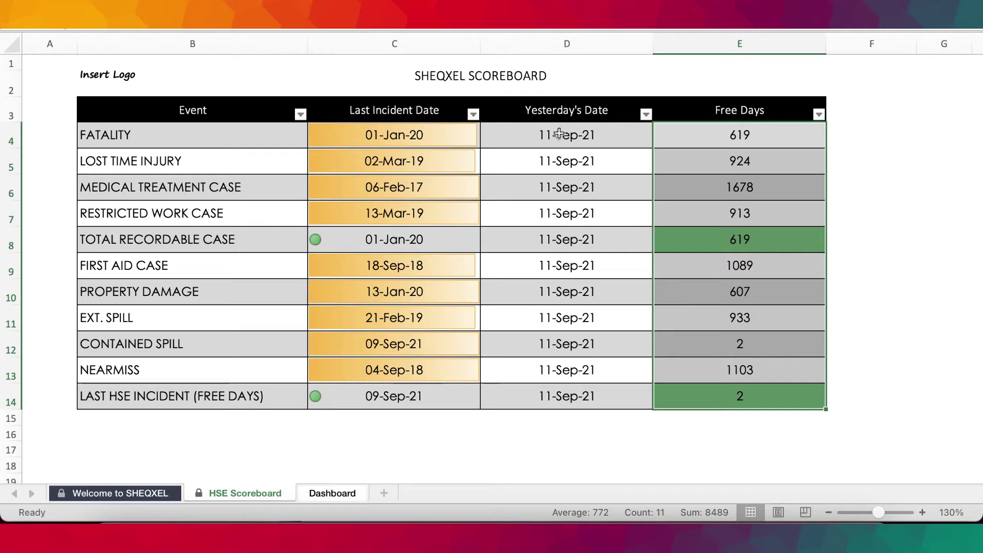
{"action": "left_click_drag", "start_coordinate": [560, 135], "coordinate": [563, 394]}
{"action": "left_click", "coordinate": [739, 138]}
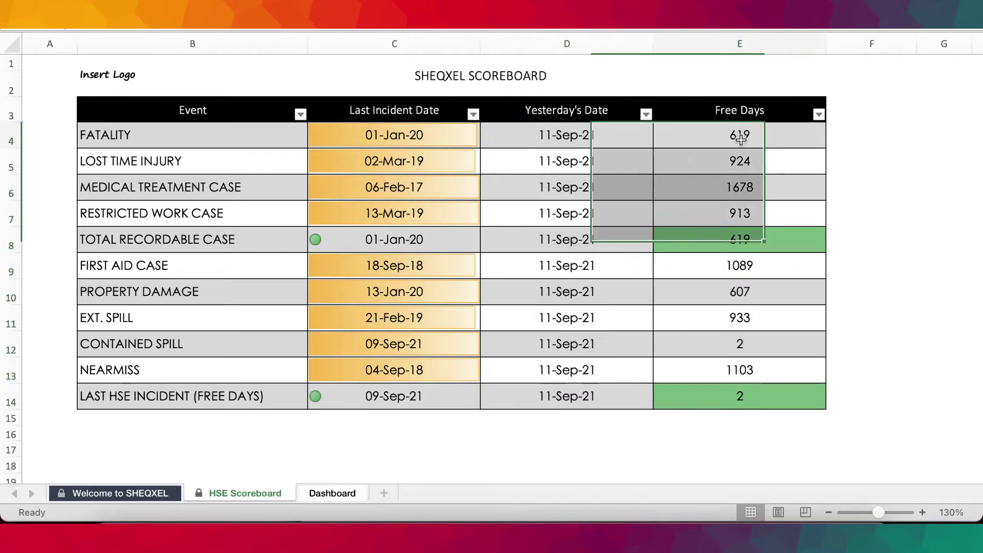
{"action": "left_click", "coordinate": [430, 213]}
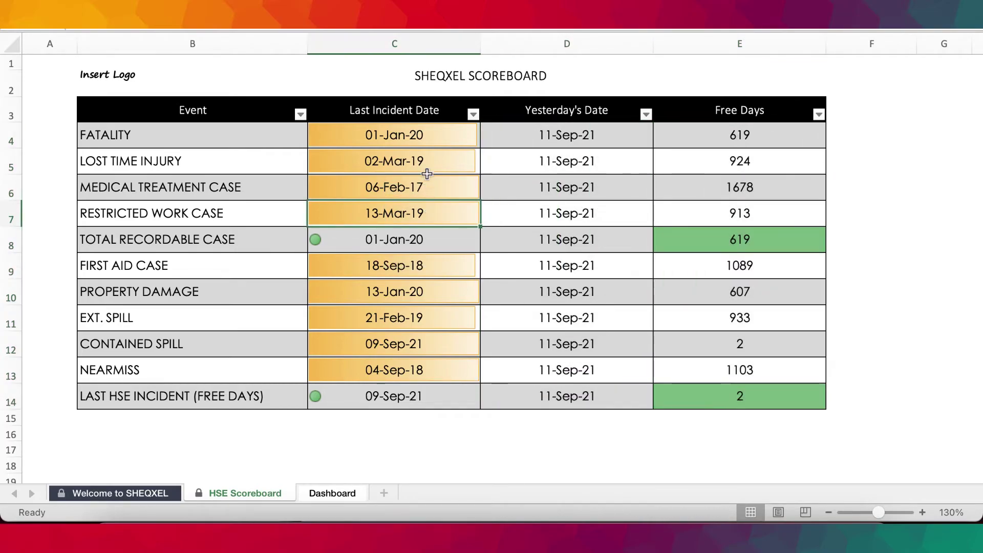
{"action": "left_click_drag", "start_coordinate": [419, 137], "coordinate": [434, 343]}
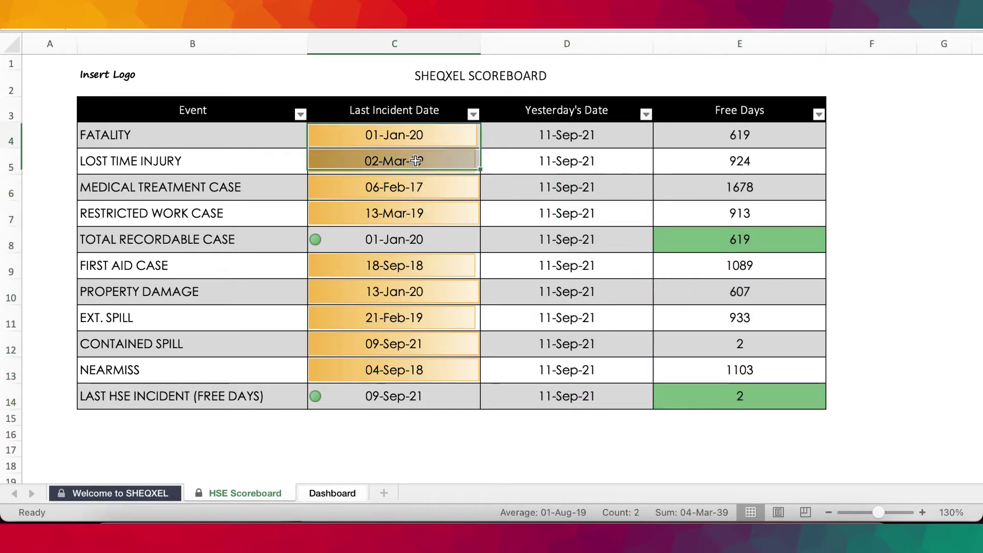
{"action": "left_click", "coordinate": [417, 343]}
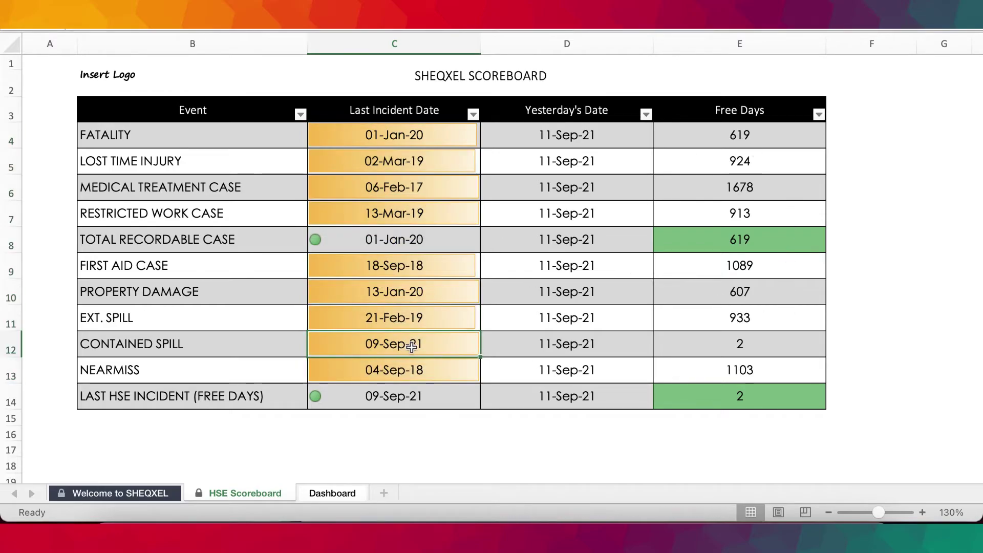
{"action": "left_click", "coordinate": [413, 170]}
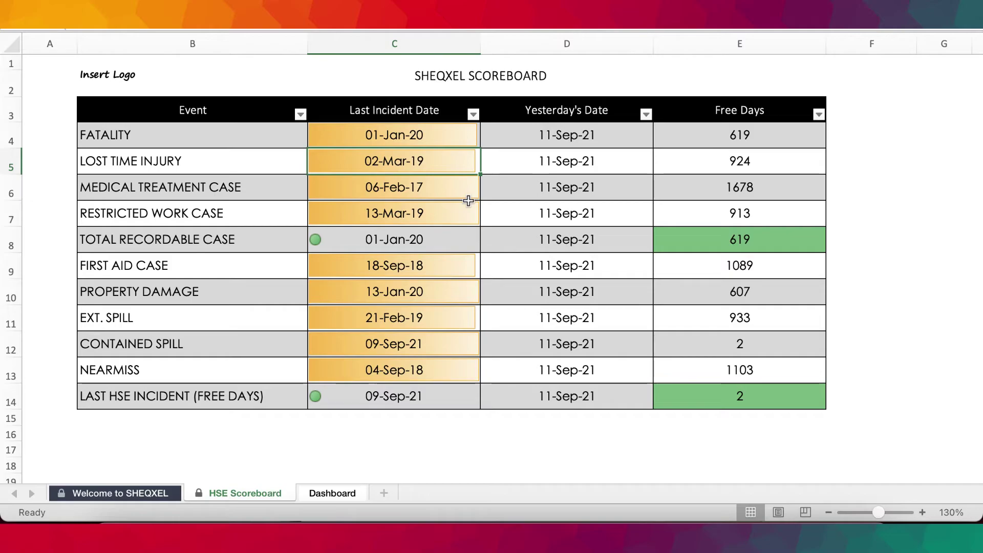
{"action": "type", "text": "1"}
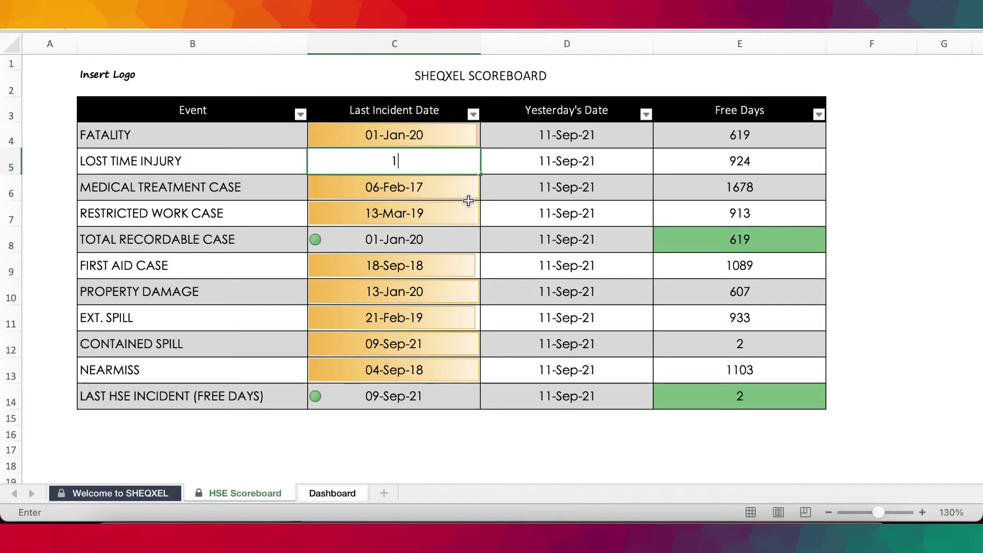
{"action": "type", "text": "1"}
Step: Enter 9/11 as the LOST TIME INJURY date and check TOTAL RECORDABLE CASE free days fall to 0
{"action": "key", "text": "BackSpace"}
{"action": "key", "text": "BackSpace"}
{"action": "key", "text": "BackSpace"}
{"action": "key", "text": "BackSpace"}
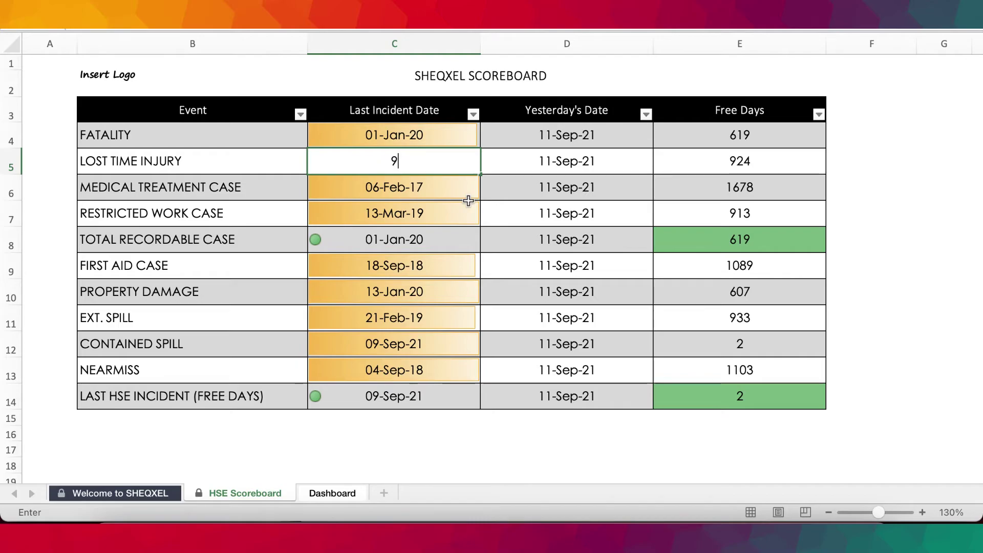
{"action": "type", "text": "/11"}
{"action": "key", "text": "Return"}
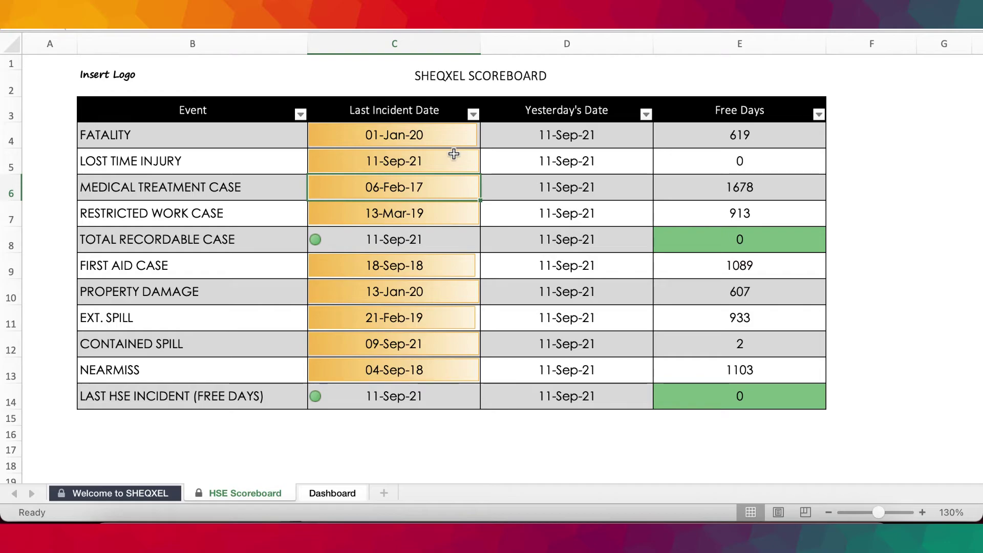
{"action": "left_click", "coordinate": [703, 228]}
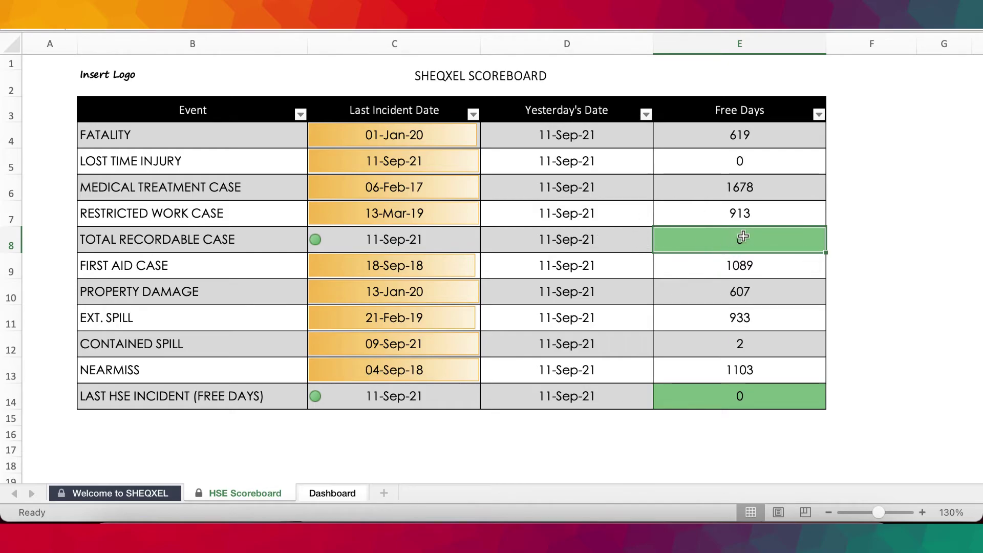
{"action": "scroll", "coordinate": [237, 189], "scroll_direction": "up", "scroll_amount": 3}
{"action": "scroll", "coordinate": [800, 426], "scroll_direction": "up", "scroll_amount": 5}
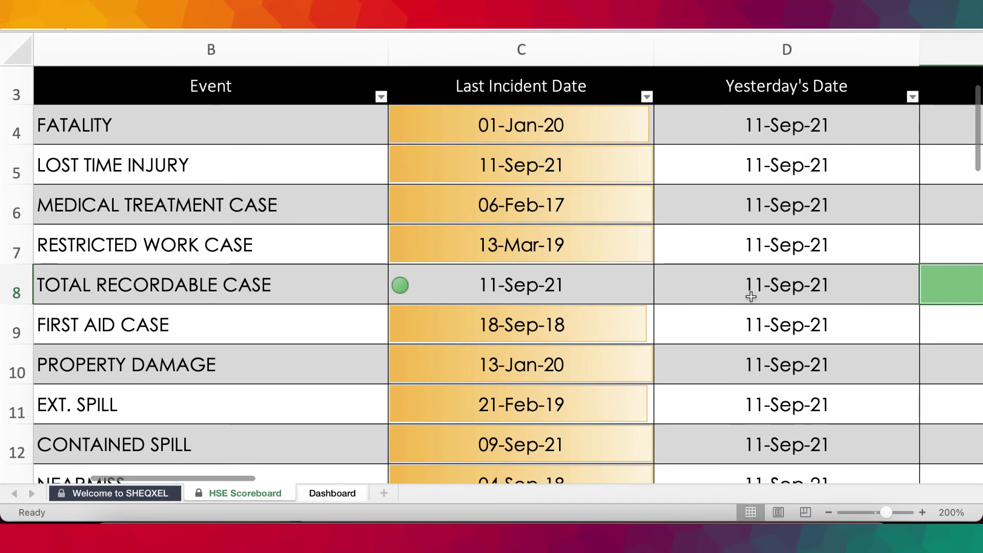
Step: Zoom out so the whole scoreboard table is visible
{"action": "left_click", "coordinate": [827, 512]}
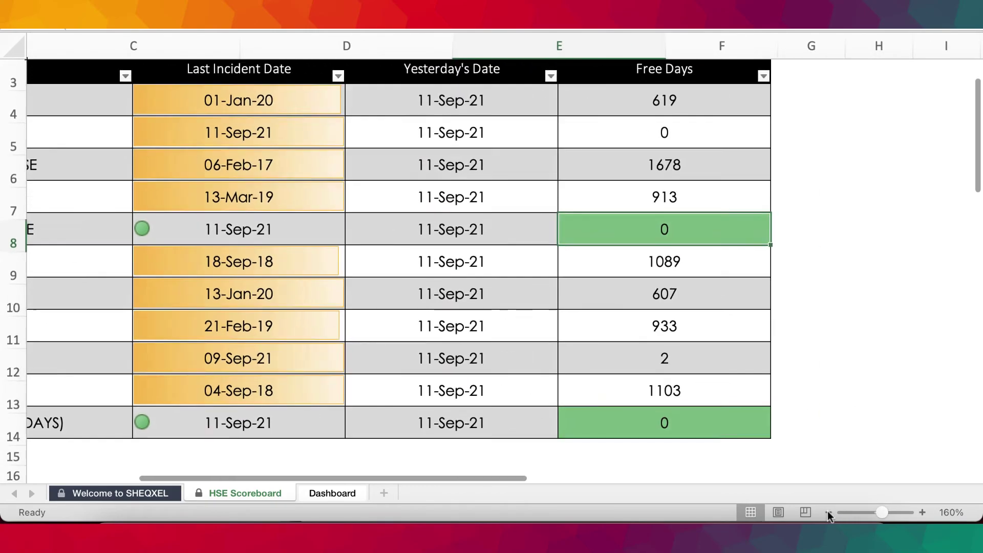
{"action": "scroll", "coordinate": [718, 456], "scroll_direction": "right", "scroll_amount": 2}
{"action": "scroll", "coordinate": [752, 434], "scroll_direction": "left", "scroll_amount": 5}
{"action": "scroll", "coordinate": [752, 434], "scroll_direction": "right", "scroll_amount": 1}
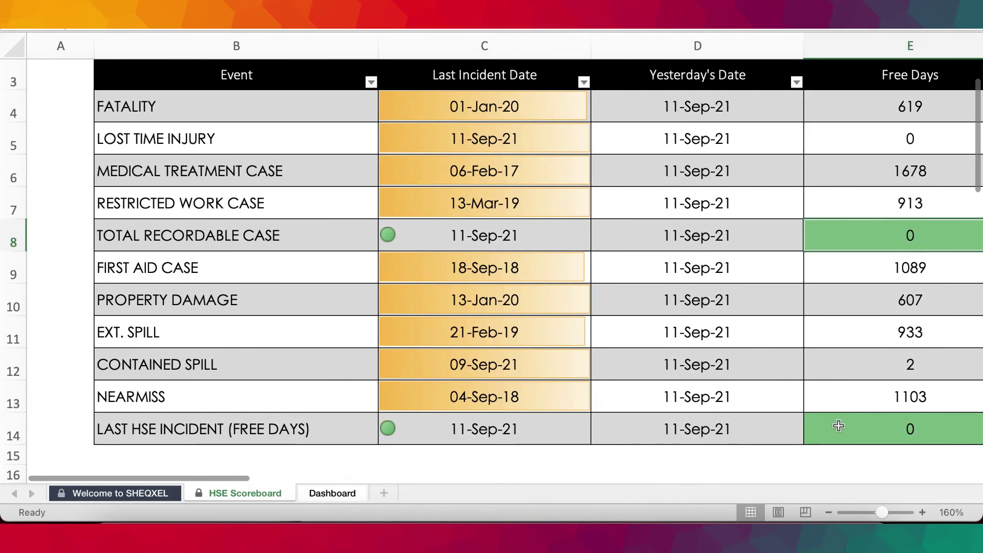
{"action": "left_click", "coordinate": [828, 513]}
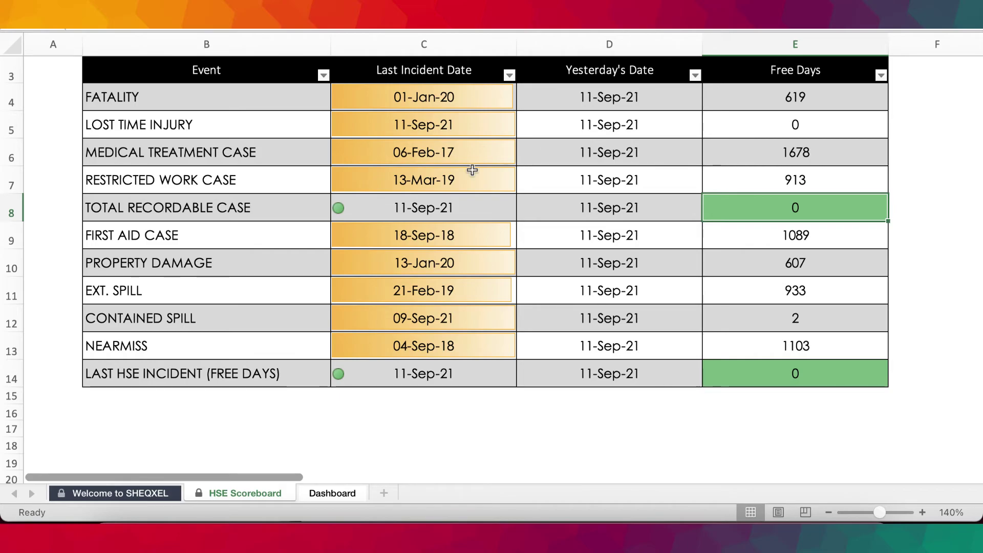
Step: View the Dashboard chart, then return to the Welcome to SHEQXEL sheet
{"action": "left_click", "coordinate": [318, 487]}
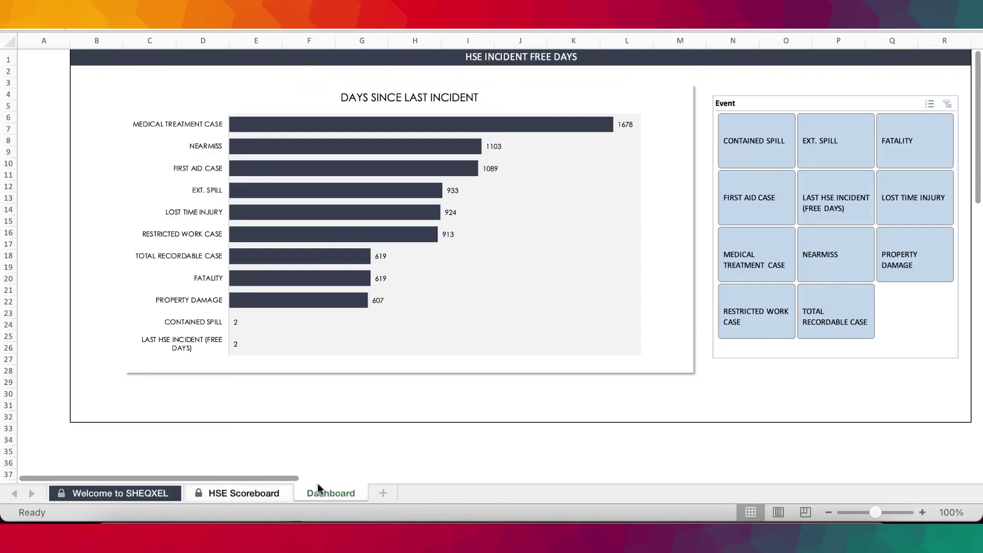
{"action": "left_click", "coordinate": [160, 497]}
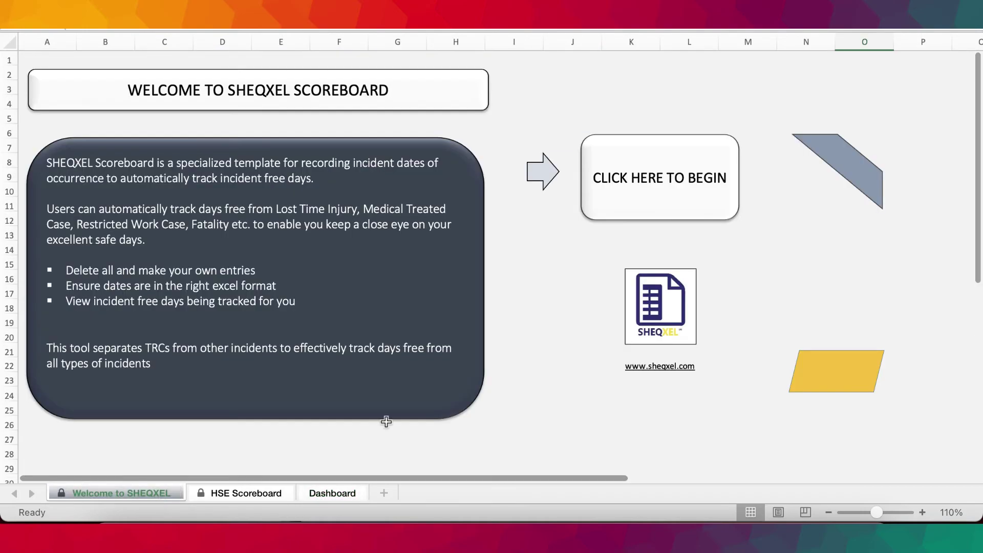